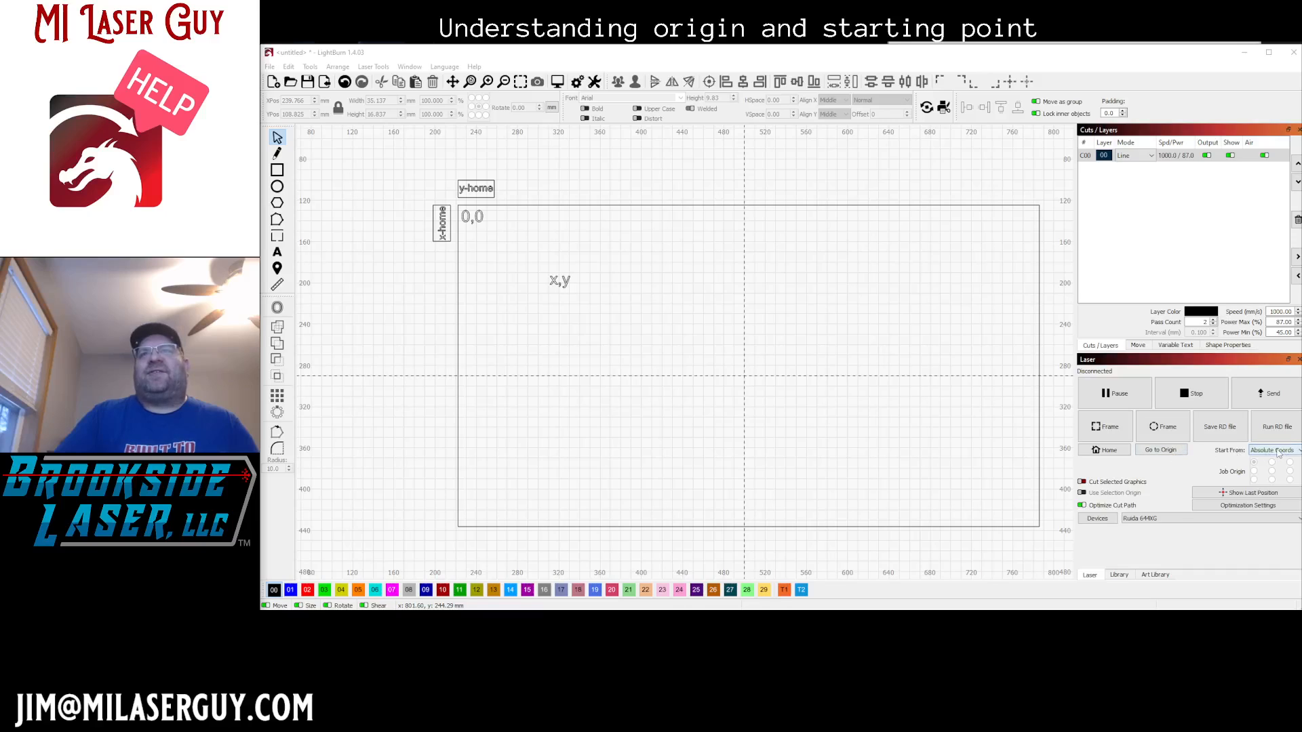
Review the Start From job origin options and leave them unchanged.
{"action": "left_click", "coordinate": [1273, 450]}
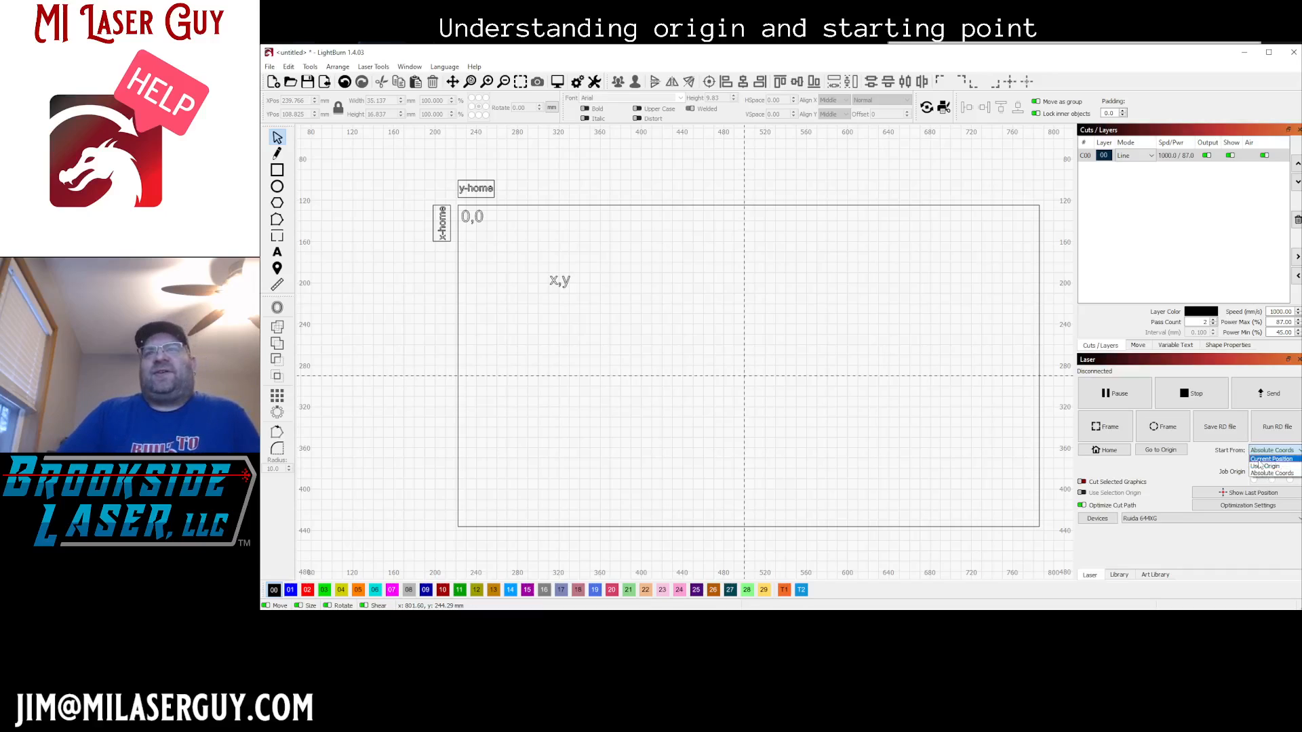
{"action": "left_click", "coordinate": [1272, 459]}
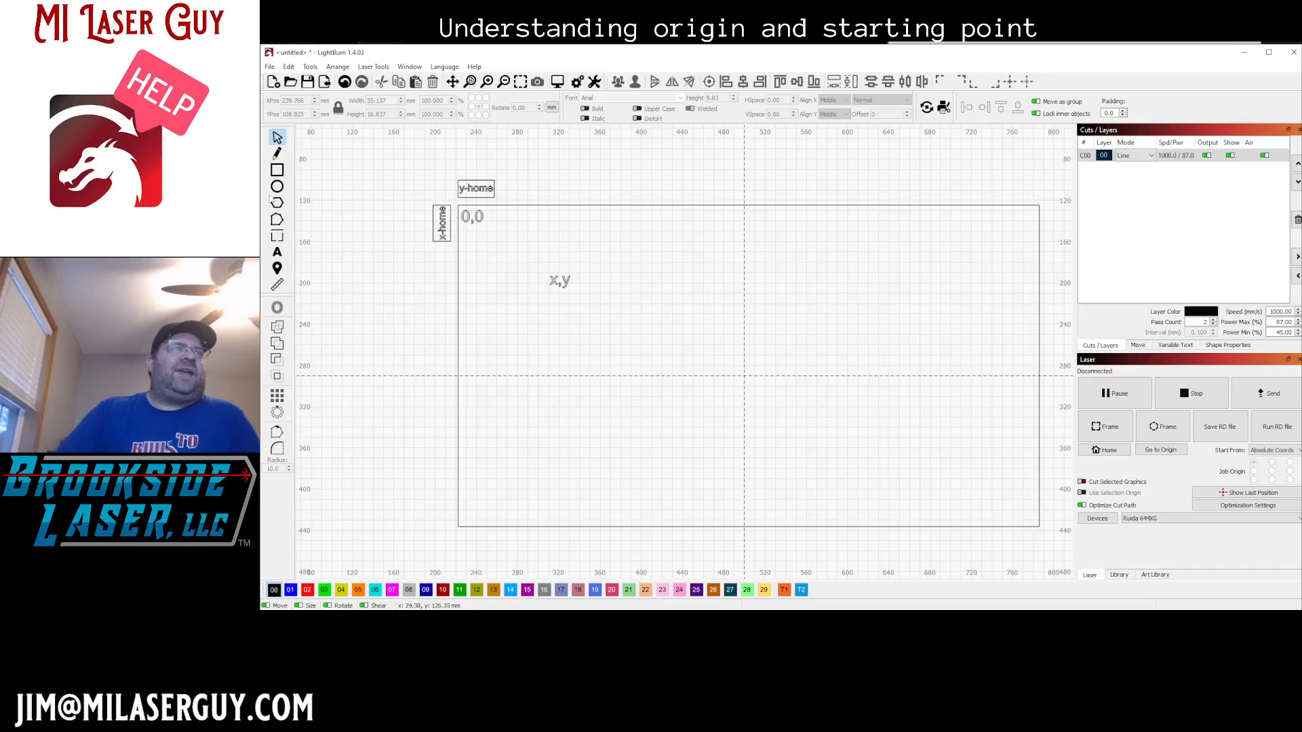
Draw a jig square inside the bed outline and ellipses inside it.
{"action": "left_click", "coordinate": [276, 170]}
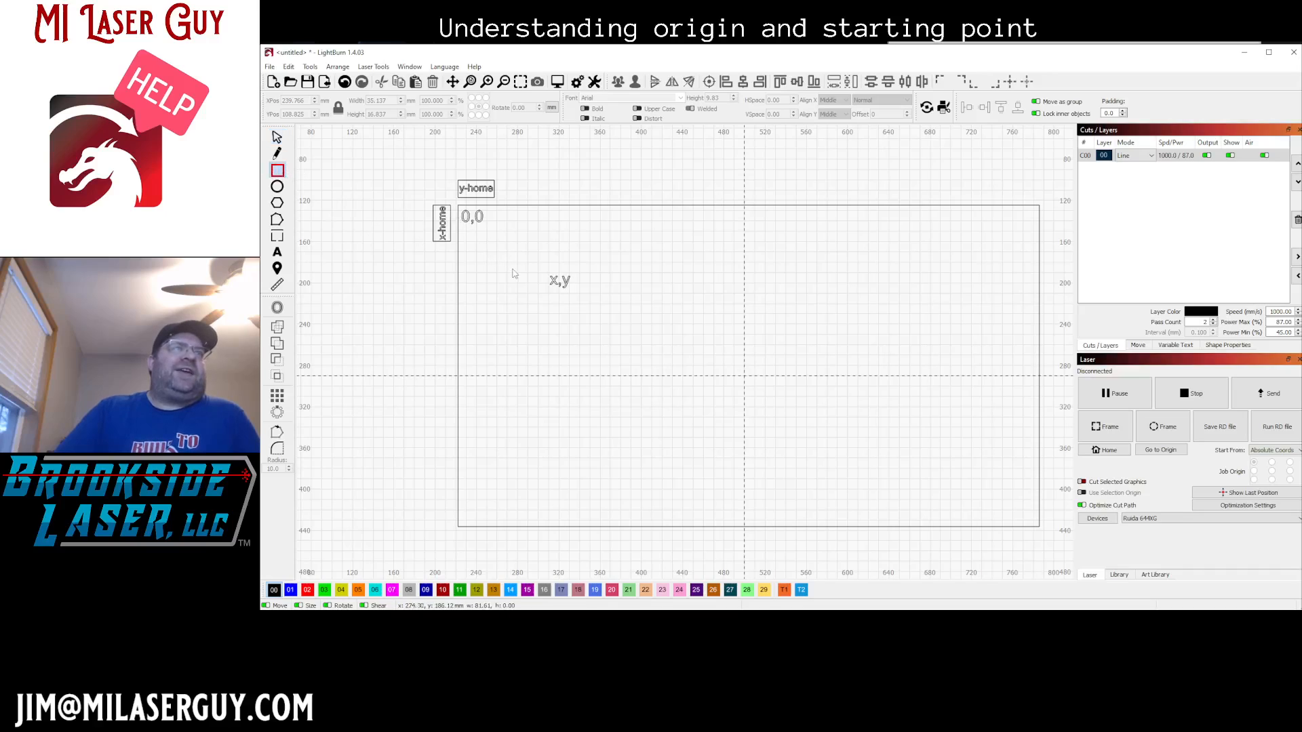
{"action": "left_click_drag", "start_coordinate": [620, 249], "coordinate": [722, 358]}
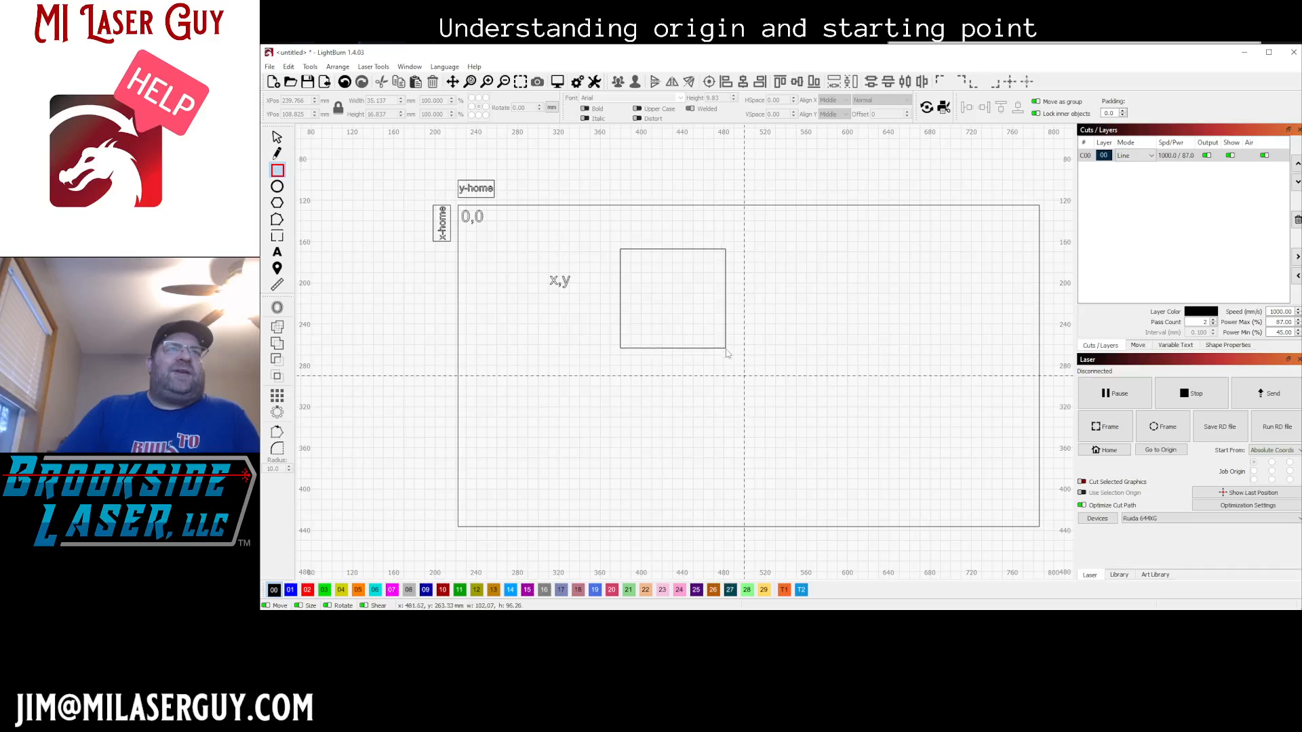
{"action": "left_click", "coordinate": [277, 186]}
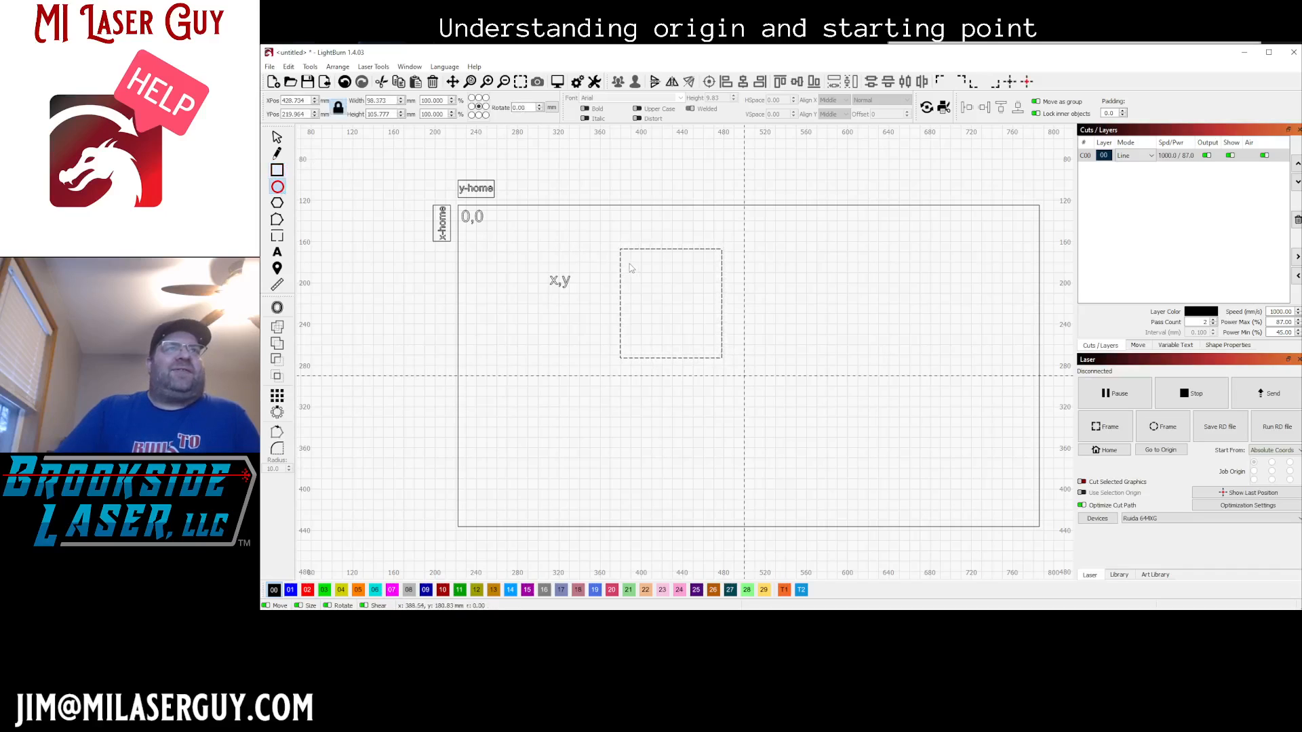
{"action": "mouse_move", "coordinate": [630, 263]}
{"action": "left_mouse_down"}
{"action": "mouse_move", "coordinate": [690, 288]}
{"action": "mouse_move", "coordinate": [705, 331]}
{"action": "mouse_move", "coordinate": [664, 313]}
{"action": "mouse_move", "coordinate": [687, 322]}
{"action": "left_mouse_up"}
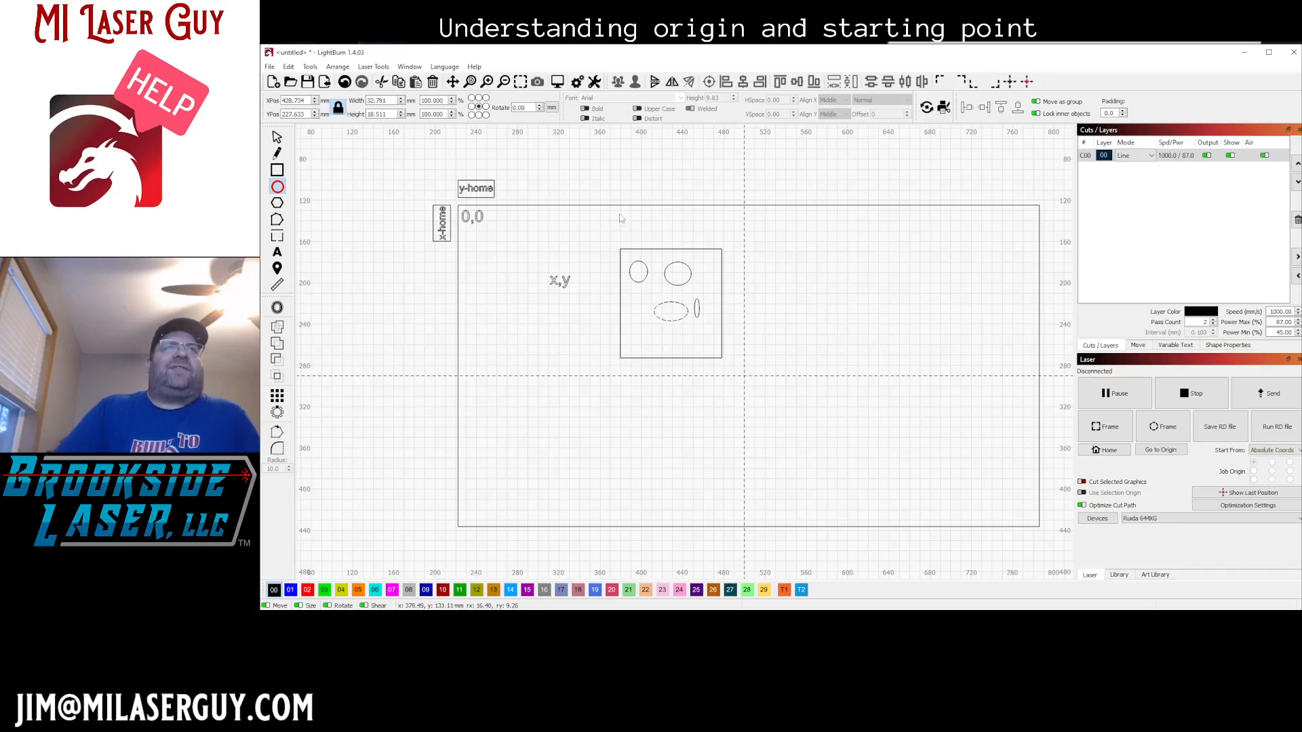
{"action": "key", "text": "Escape"}
{"action": "left_click_drag", "start_coordinate": [636, 295], "coordinate": [736, 291]}
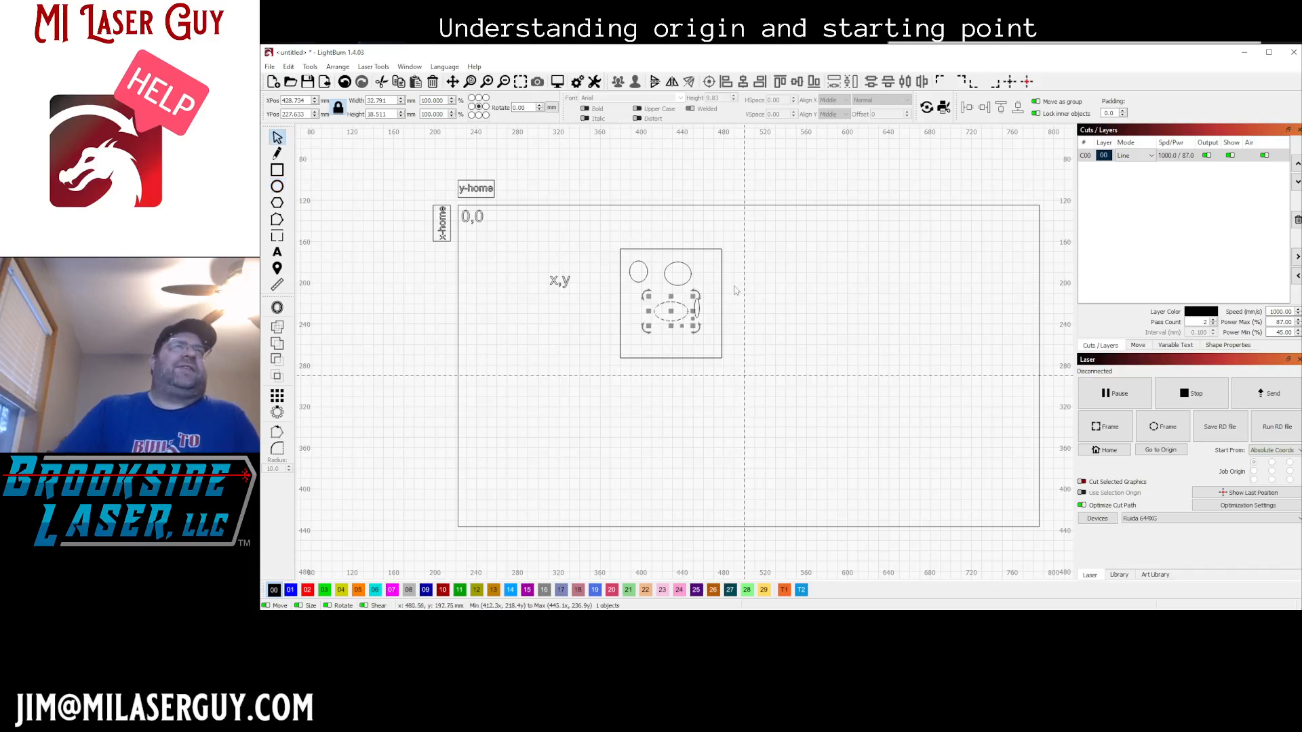
Select the square with all its ellipses and move the jig up near the bed's top edge.
{"action": "left_click", "coordinate": [638, 245]}
{"action": "left_click_drag", "start_coordinate": [597, 236], "coordinate": [729, 368]}
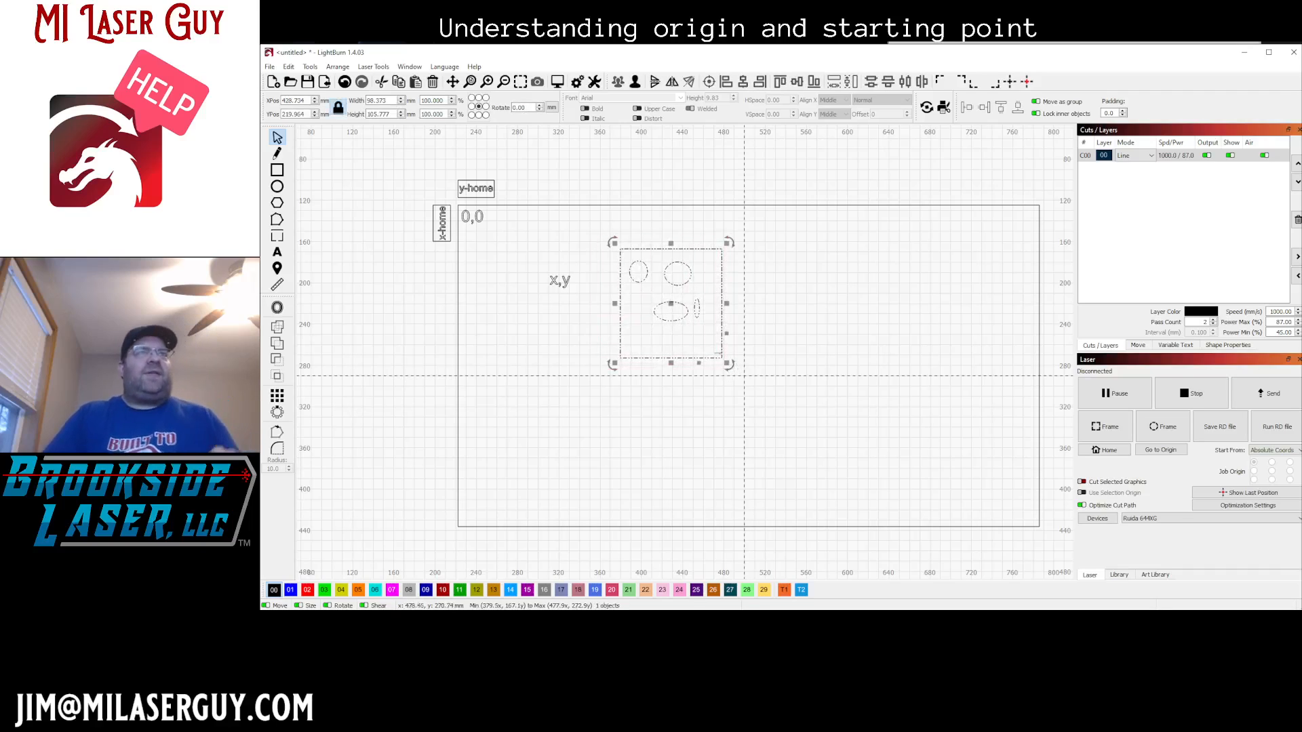
{"action": "left_click_drag", "start_coordinate": [672, 305], "coordinate": [636, 269]}
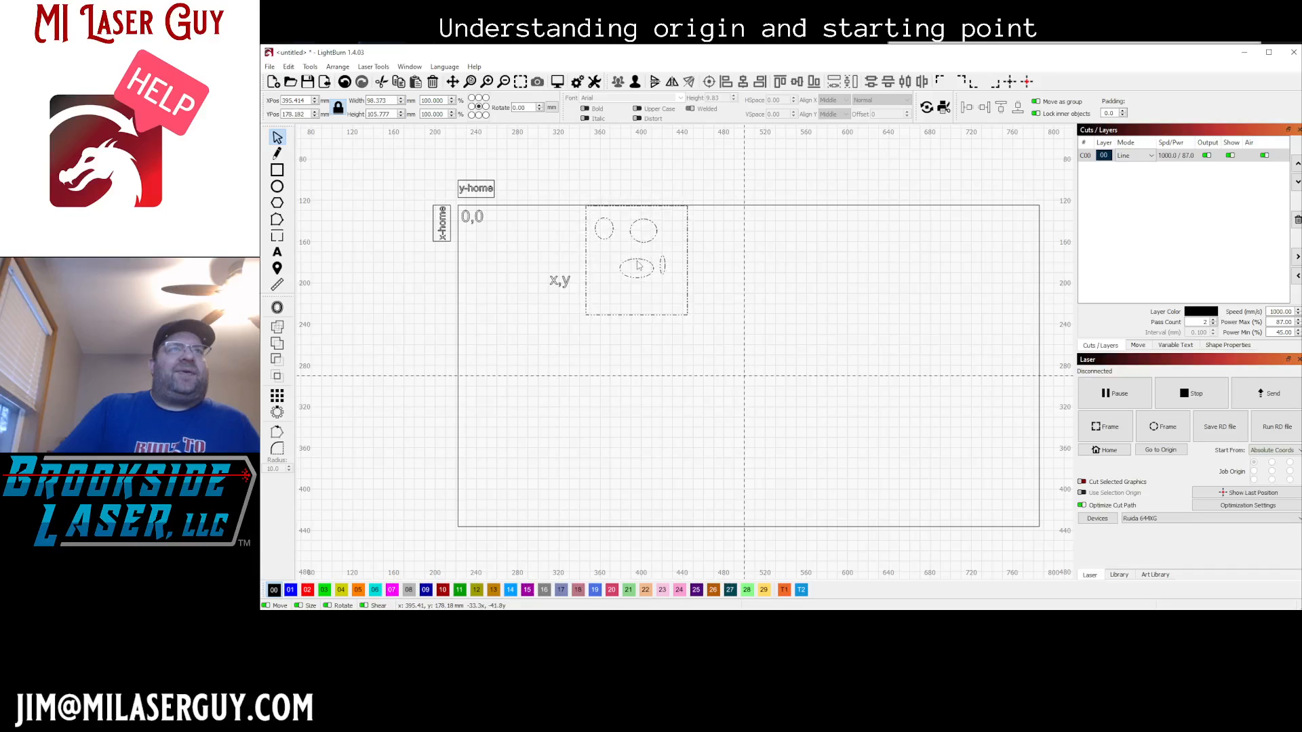
Move the jig group down and left within the bed, then deselect it.
{"action": "left_click", "coordinate": [639, 263]}
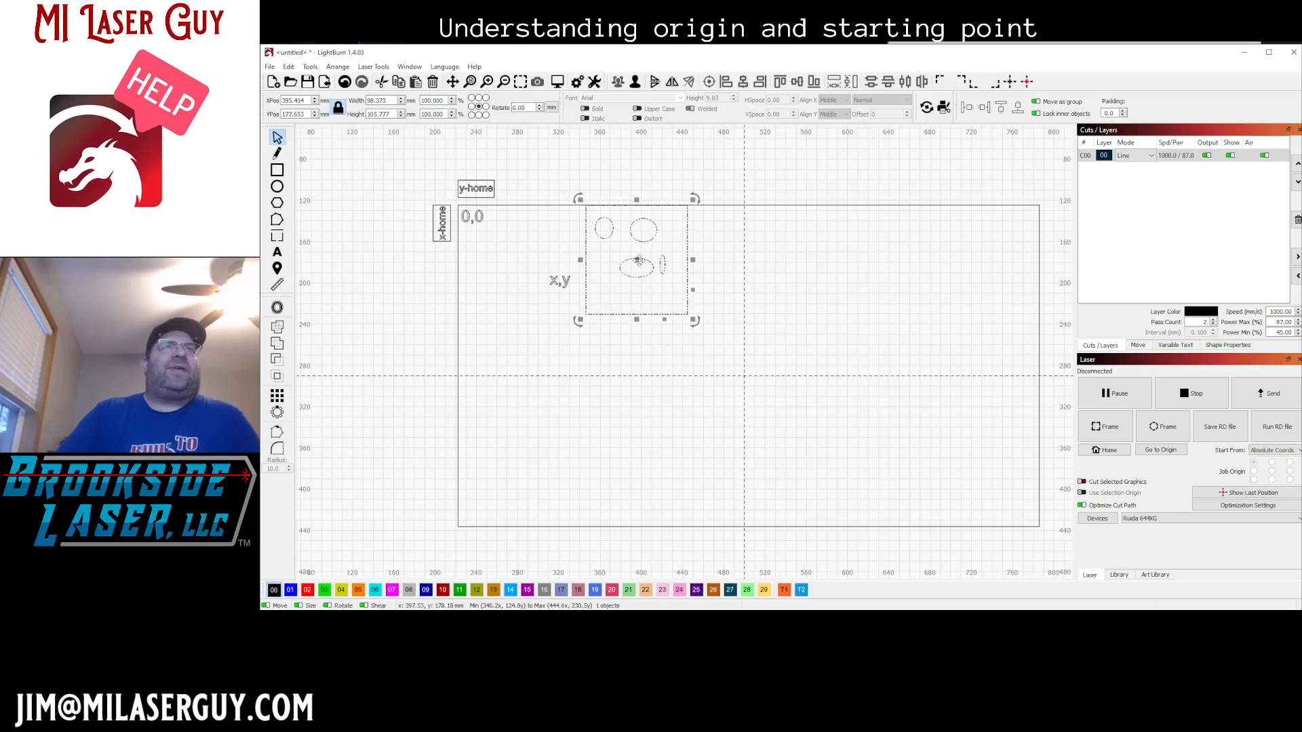
{"action": "left_click_drag", "start_coordinate": [639, 267], "coordinate": [574, 379]}
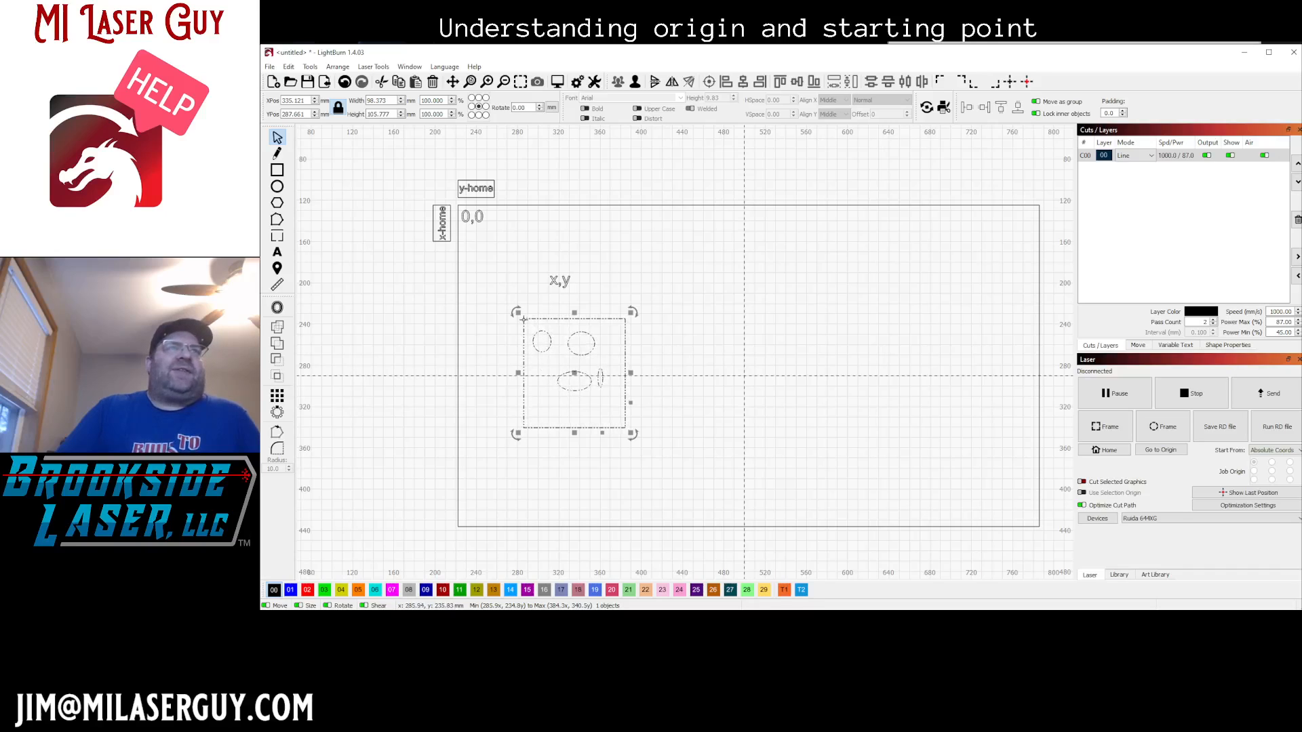
{"action": "left_click", "coordinate": [445, 293]}
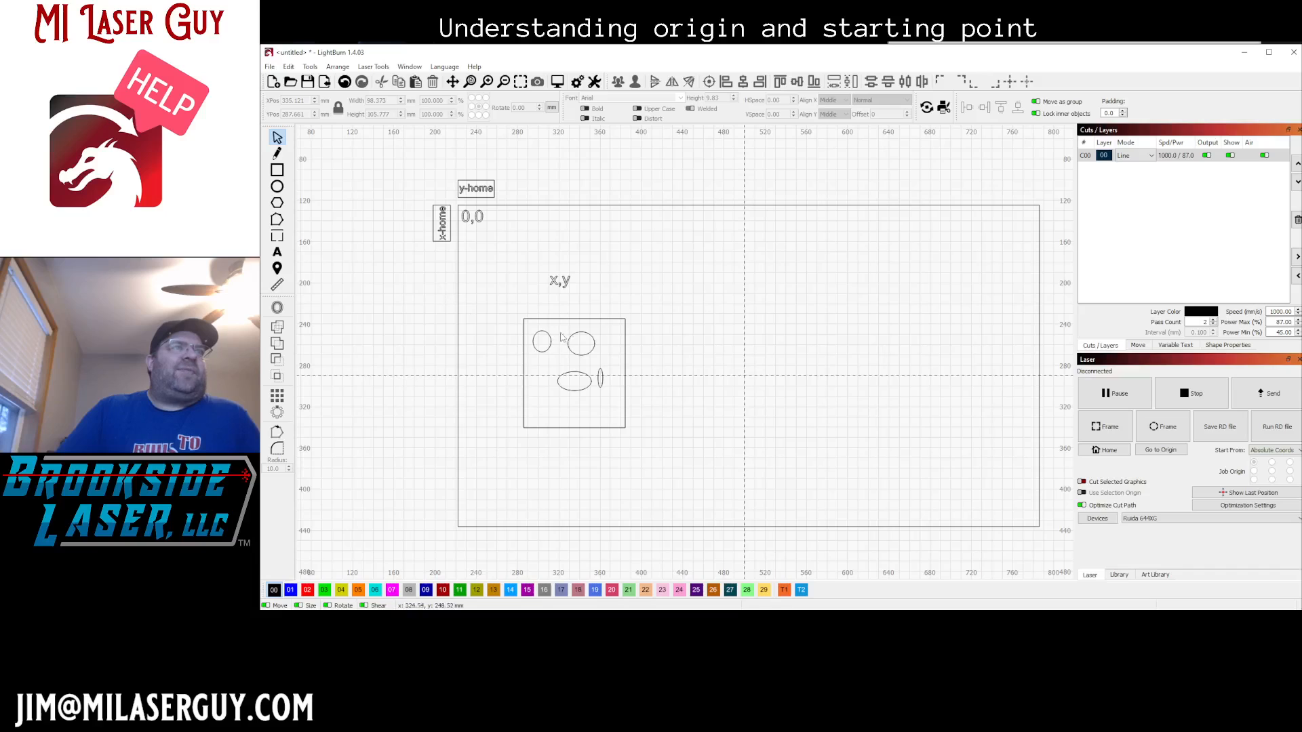
Nudge the jig right and down until it sits in the bed middle below the x,y label.
{"action": "left_click", "coordinate": [526, 318]}
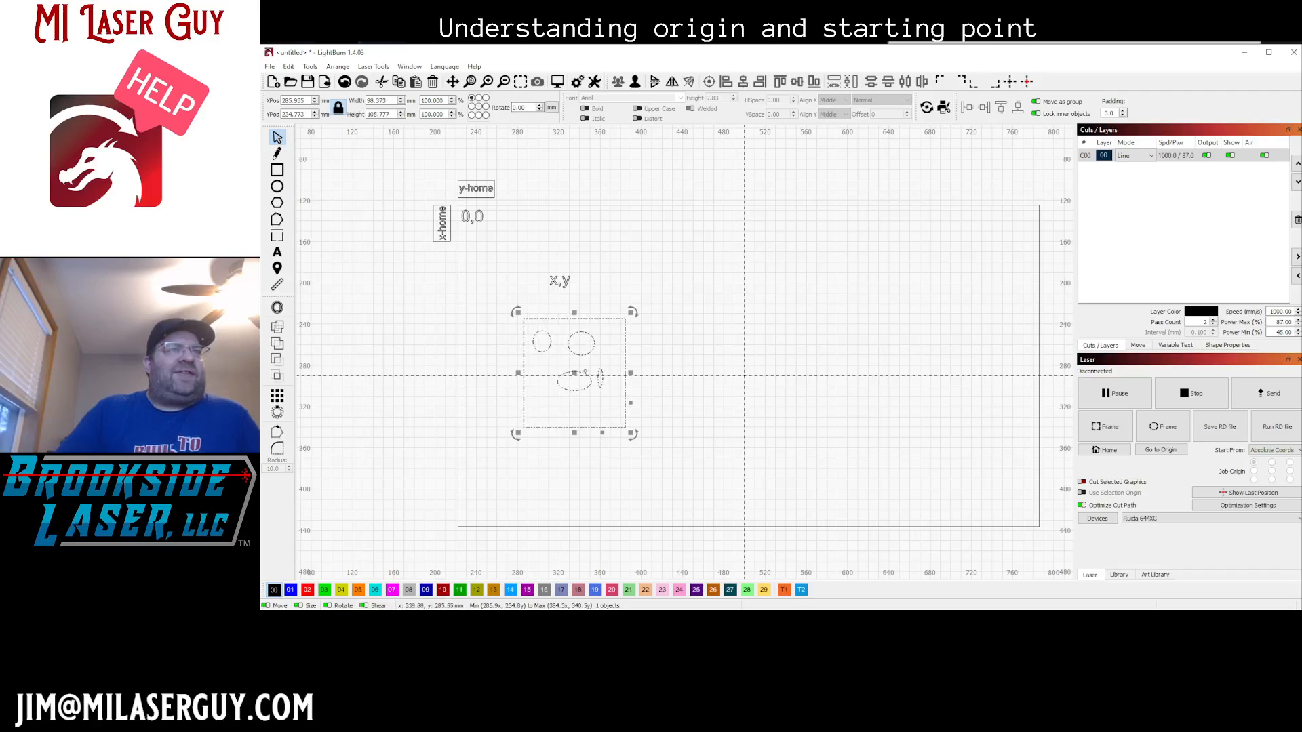
{"action": "left_click_drag", "start_coordinate": [575, 374], "coordinate": [597, 361]}
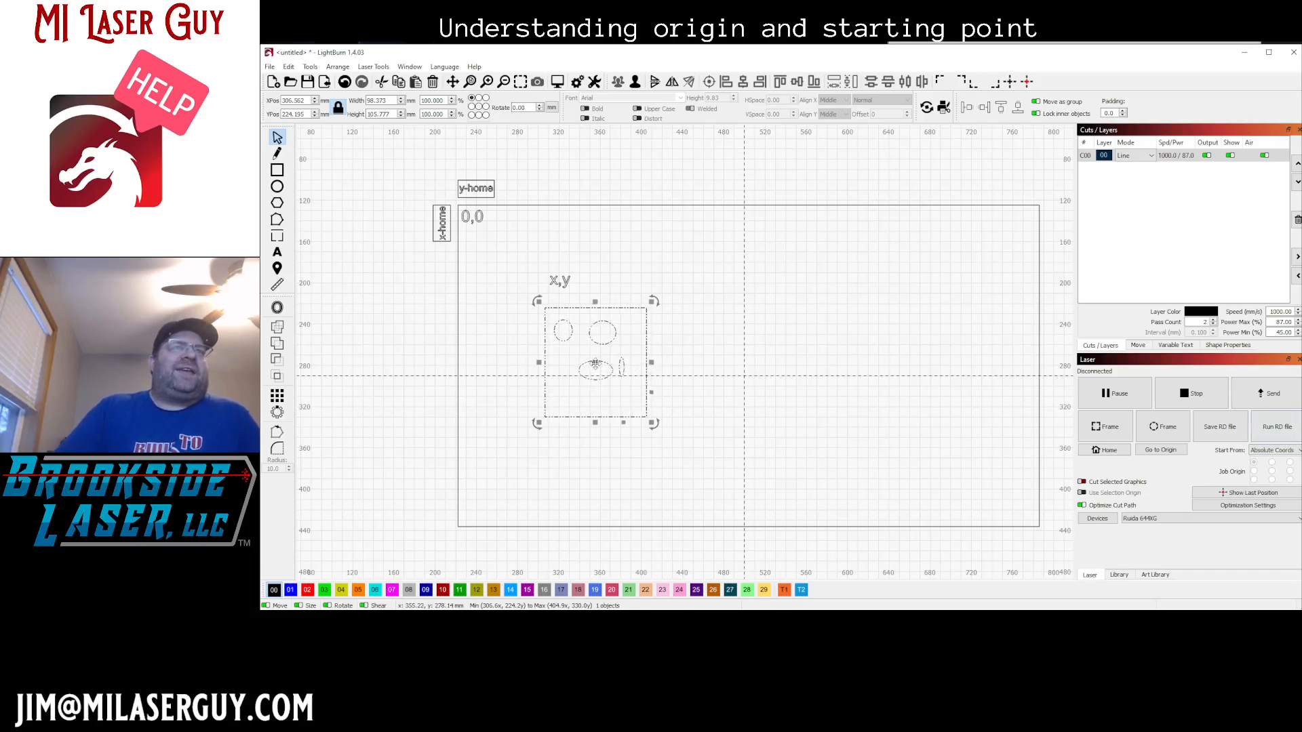
{"action": "mouse_move", "coordinate": [594, 369]}
{"action": "left_mouse_down"}
{"action": "mouse_move", "coordinate": [643, 364]}
{"action": "mouse_move", "coordinate": [636, 303]}
{"action": "left_mouse_up"}
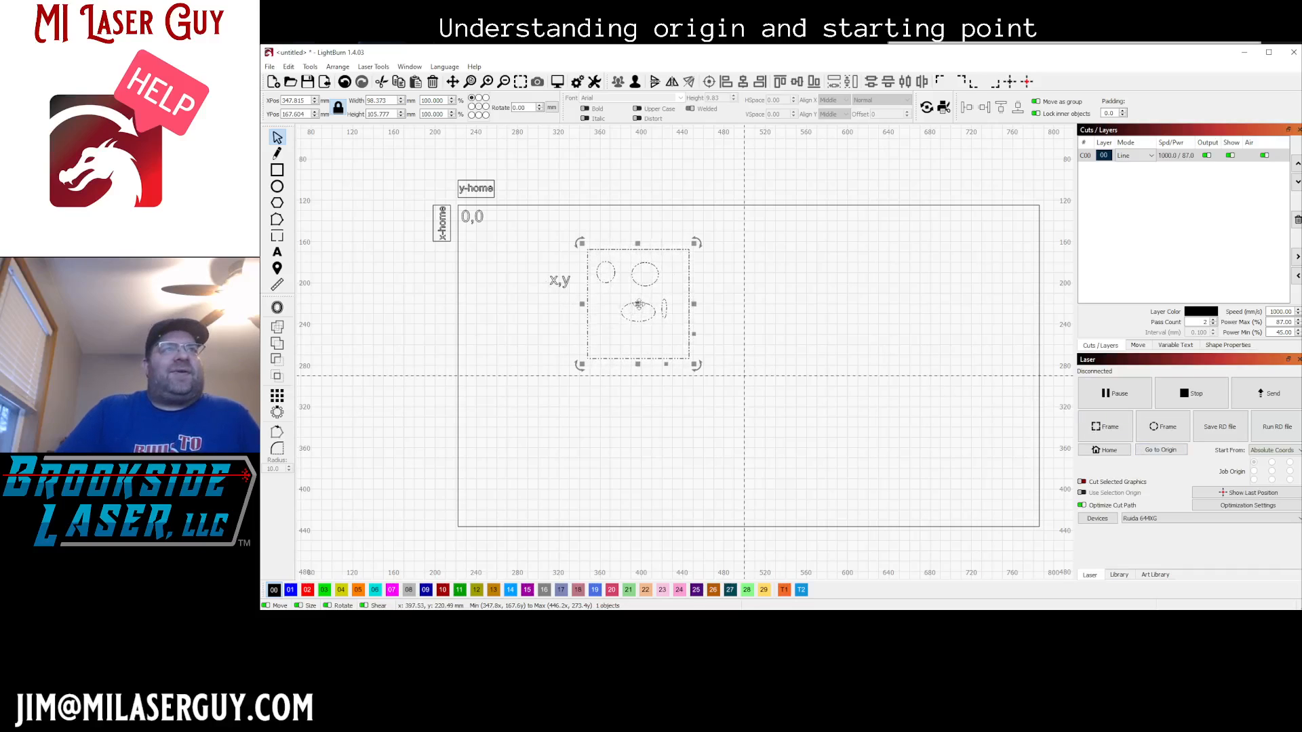
{"action": "left_click_drag", "start_coordinate": [639, 304], "coordinate": [646, 356]}
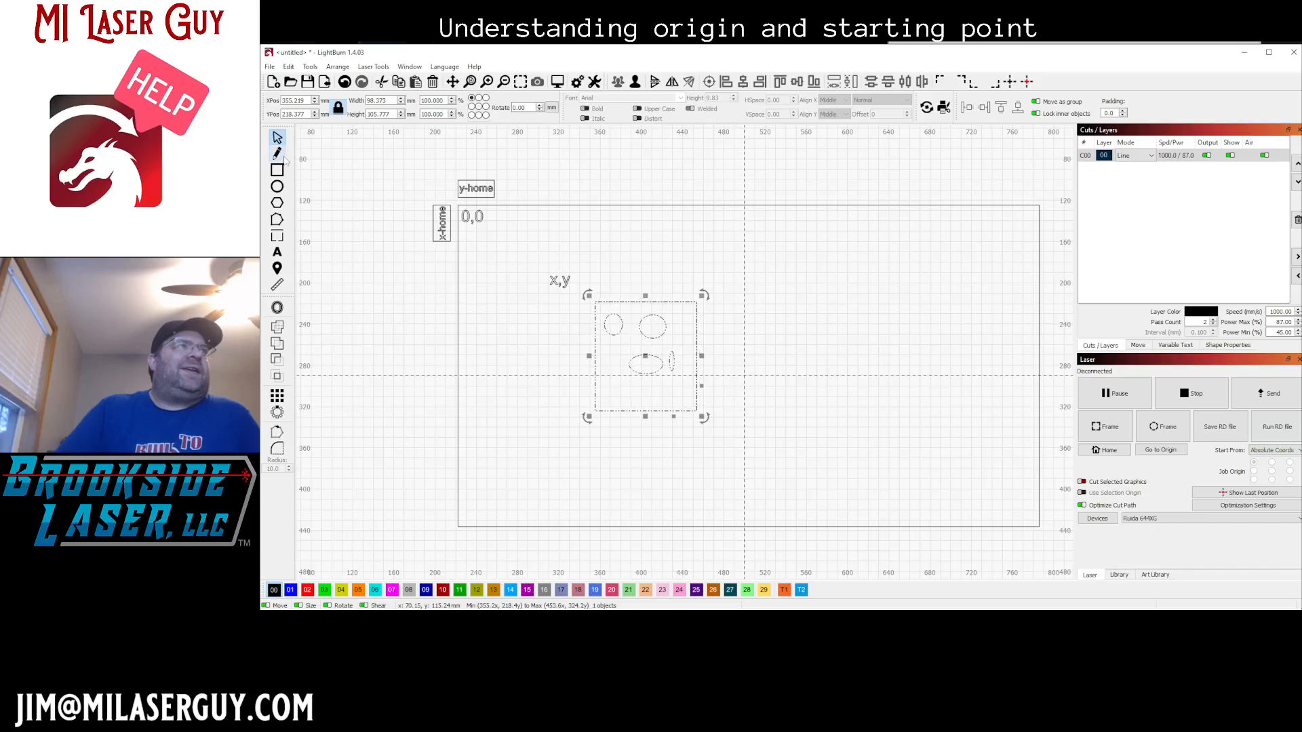
{"action": "left_click", "coordinate": [529, 331]}
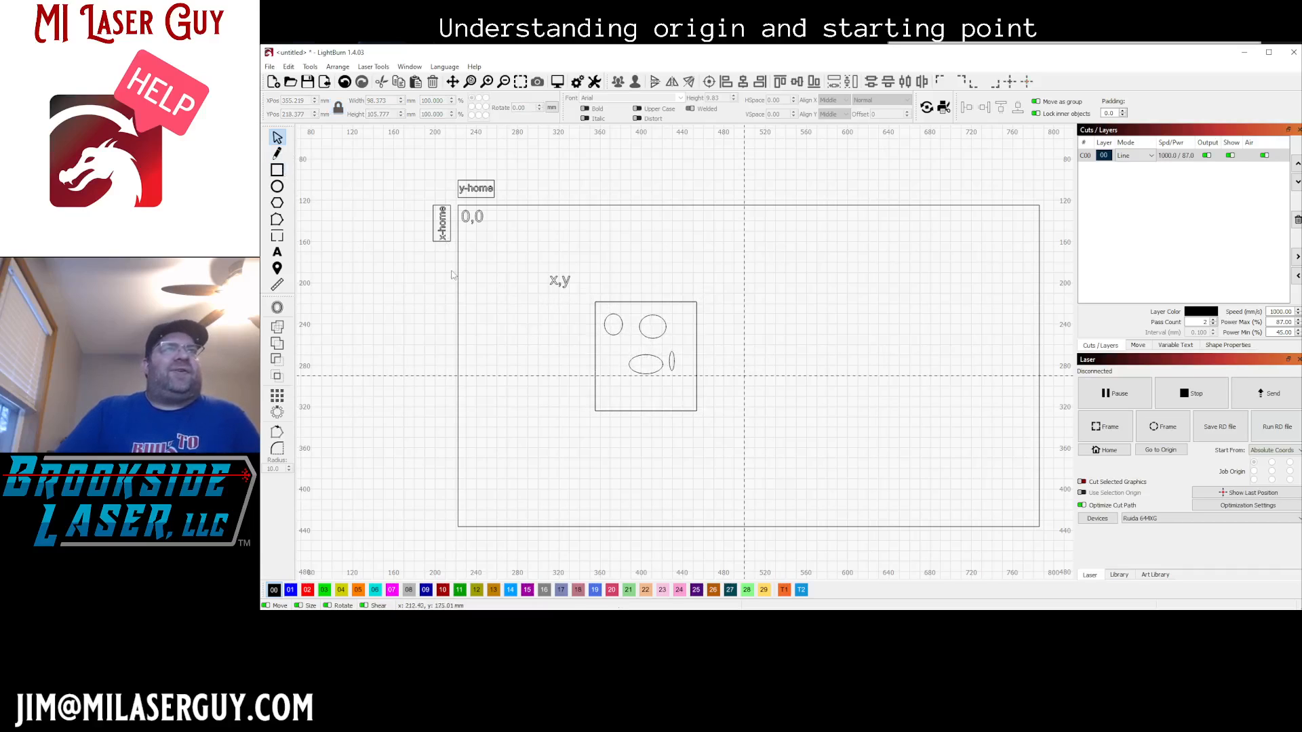
{"action": "scroll", "coordinate": [529, 331], "scroll_direction": "down", "scroll_amount": 1}
{"action": "scroll", "coordinate": [529, 331], "scroll_direction": "down", "scroll_amount": 1}
{"action": "scroll", "coordinate": [528, 330], "scroll_direction": "up", "scroll_amount": 1}
{"action": "scroll", "coordinate": [529, 331], "scroll_direction": "down", "scroll_amount": 1}
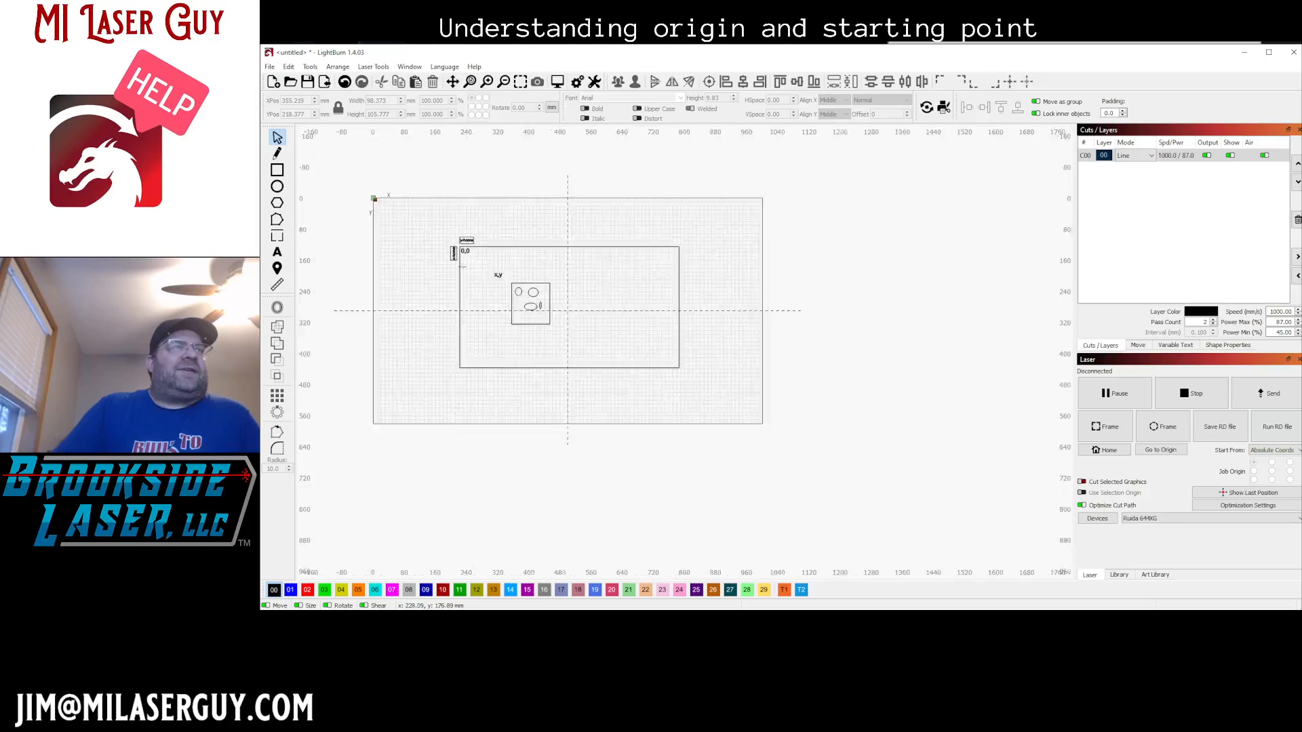
{"action": "scroll", "coordinate": [458, 265], "scroll_direction": "down", "scroll_amount": 1}
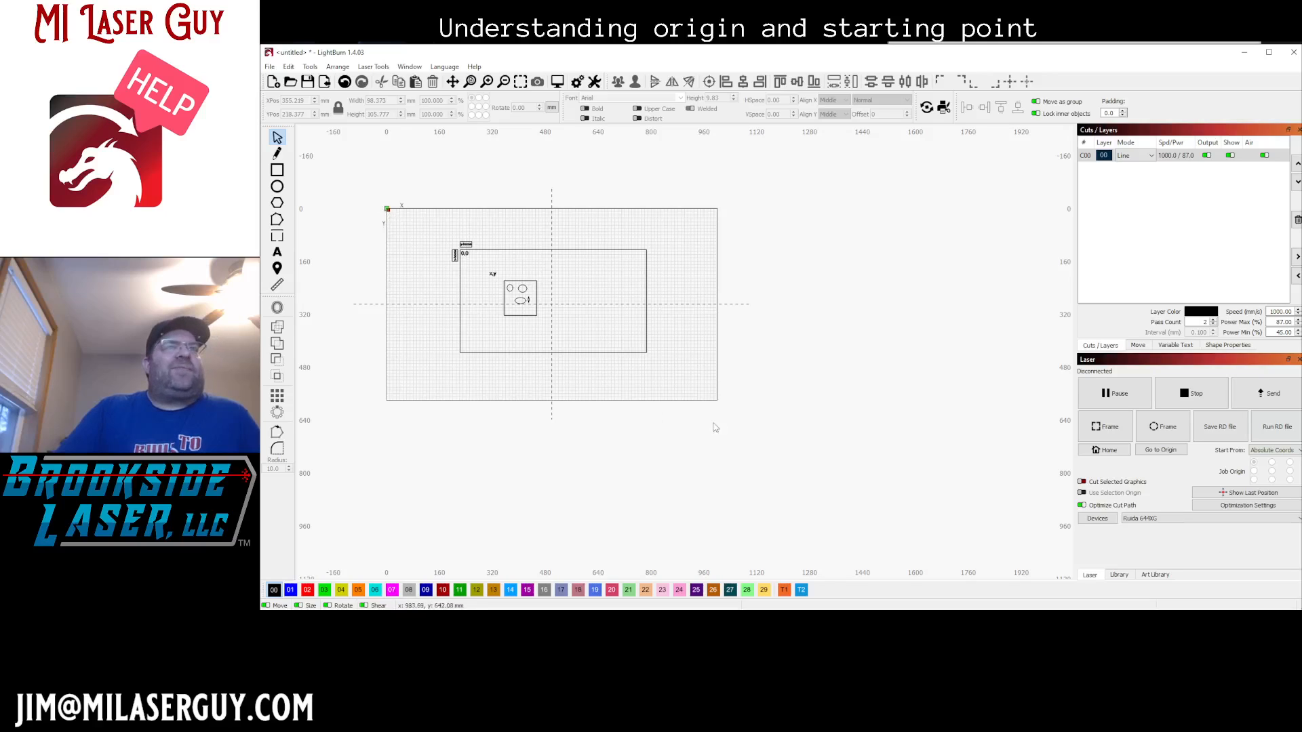
{"action": "scroll", "coordinate": [400, 265], "scroll_direction": "up", "scroll_amount": 2}
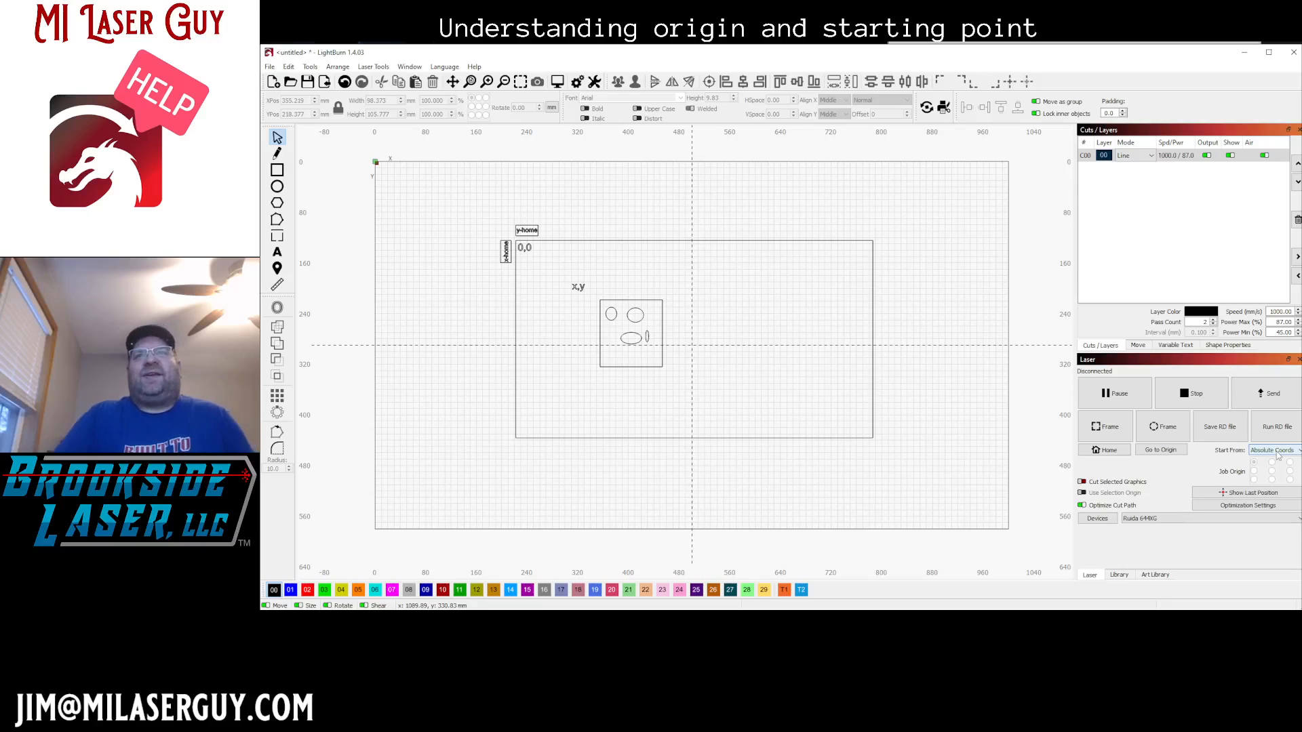
Set the Laser panel's Start From mode to User Origin.
{"action": "left_click", "coordinate": [1274, 450]}
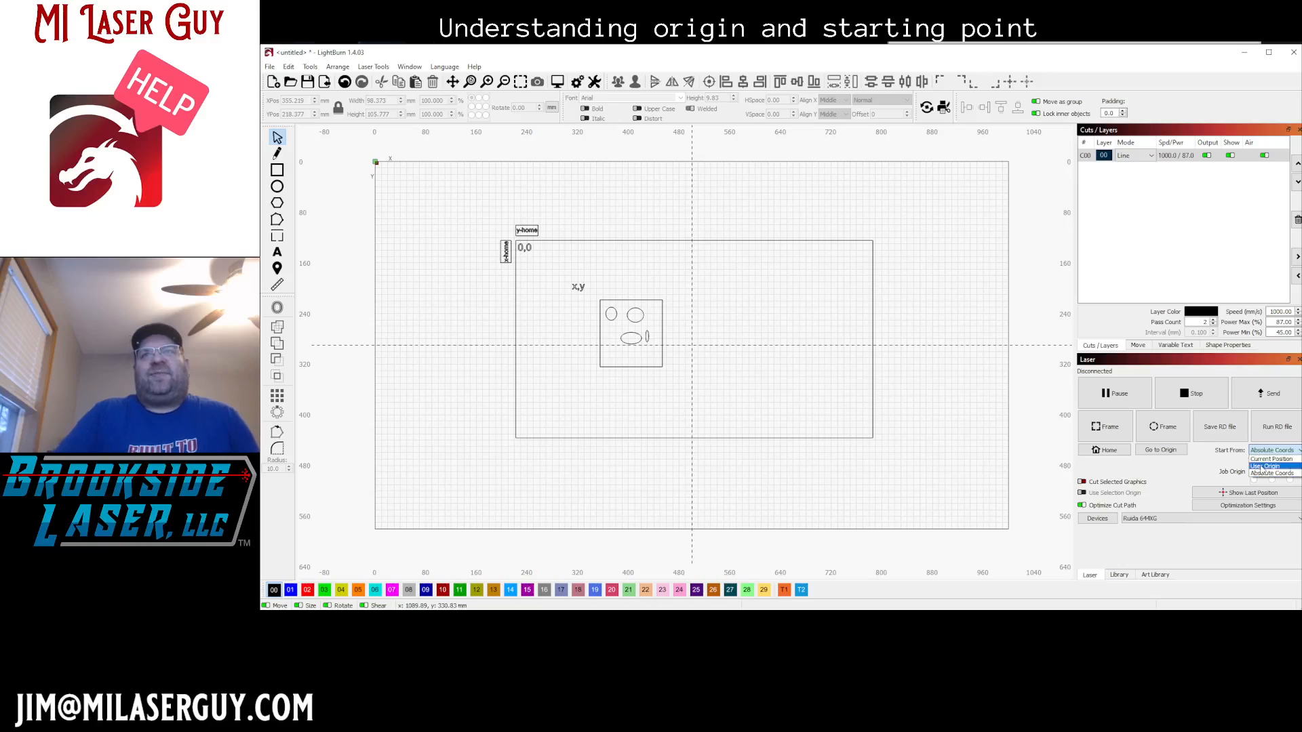
{"action": "left_click", "coordinate": [1264, 465]}
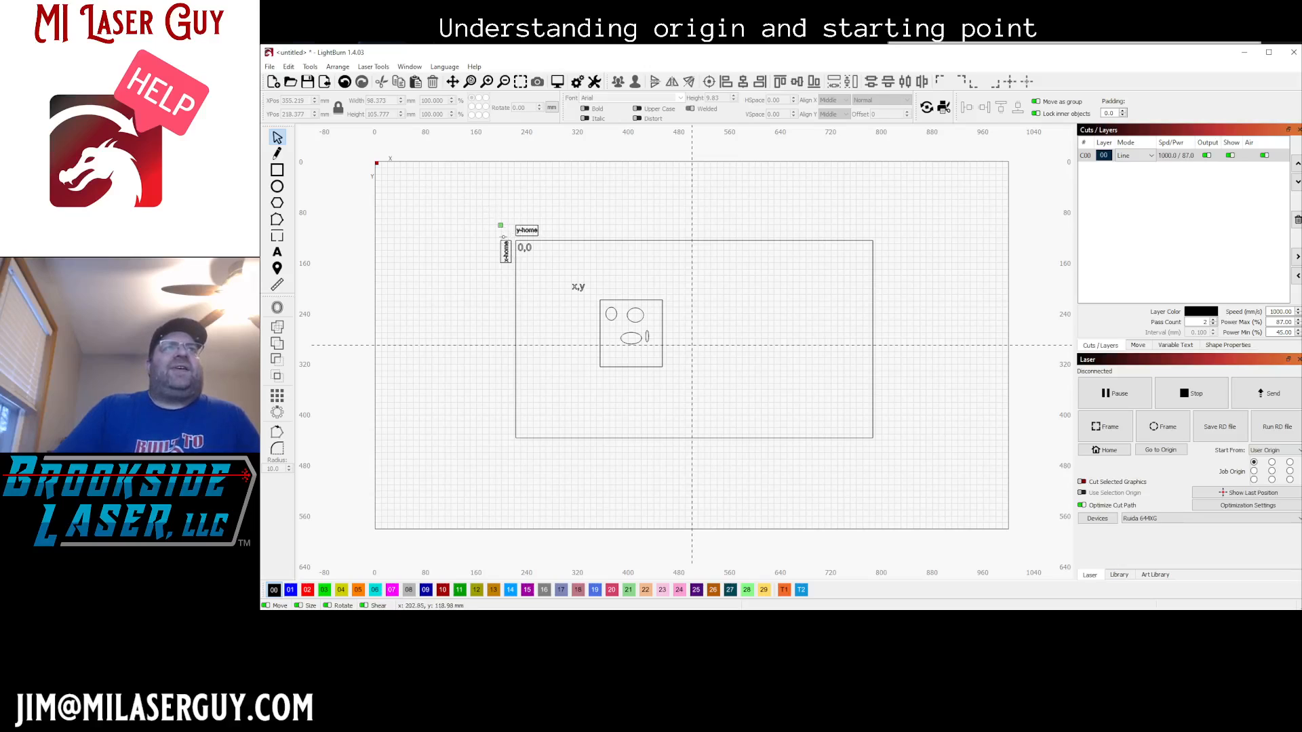
{"action": "scroll", "coordinate": [505, 248], "scroll_direction": "up", "scroll_amount": 2}
{"action": "scroll", "coordinate": [505, 247], "scroll_direction": "up", "scroll_amount": 1}
{"action": "scroll", "coordinate": [506, 247], "scroll_direction": "up", "scroll_amount": 1}
{"action": "scroll", "coordinate": [505, 247], "scroll_direction": "up", "scroll_amount": 2}
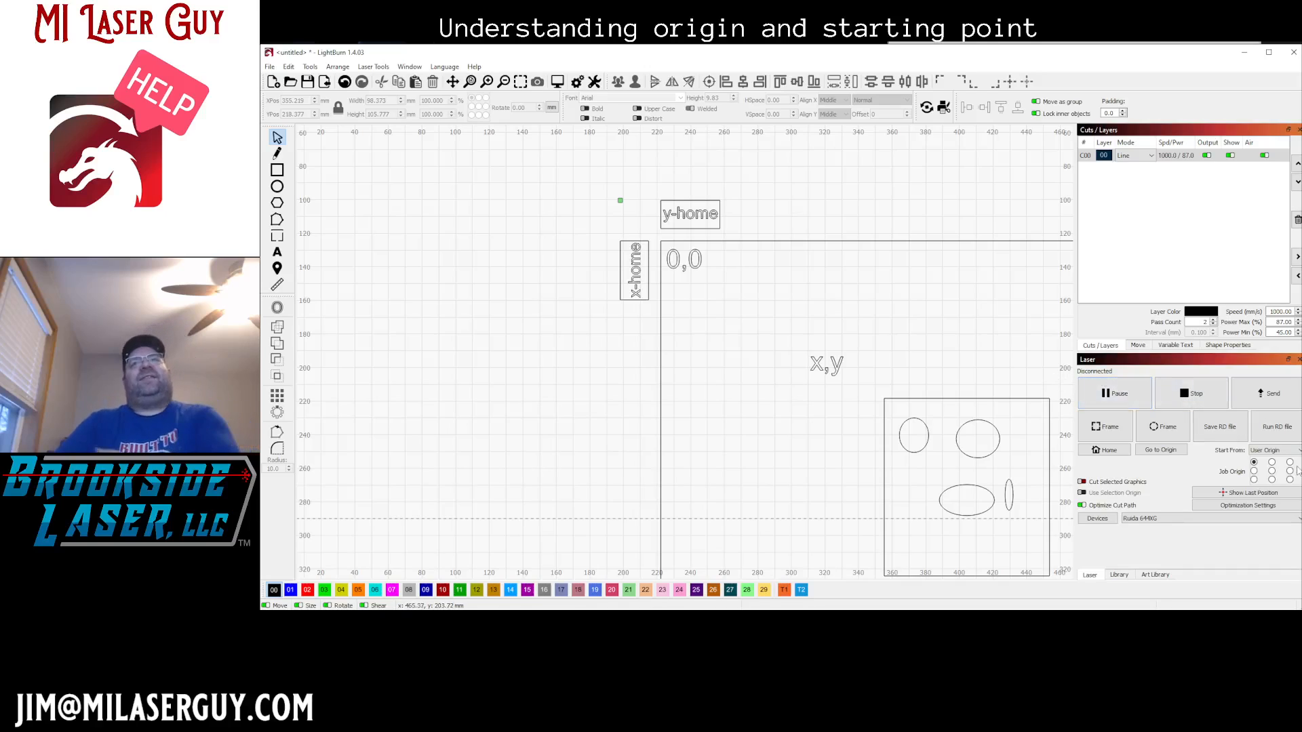
Set the Start From mode to Current Position.
{"action": "left_click", "coordinate": [1272, 451]}
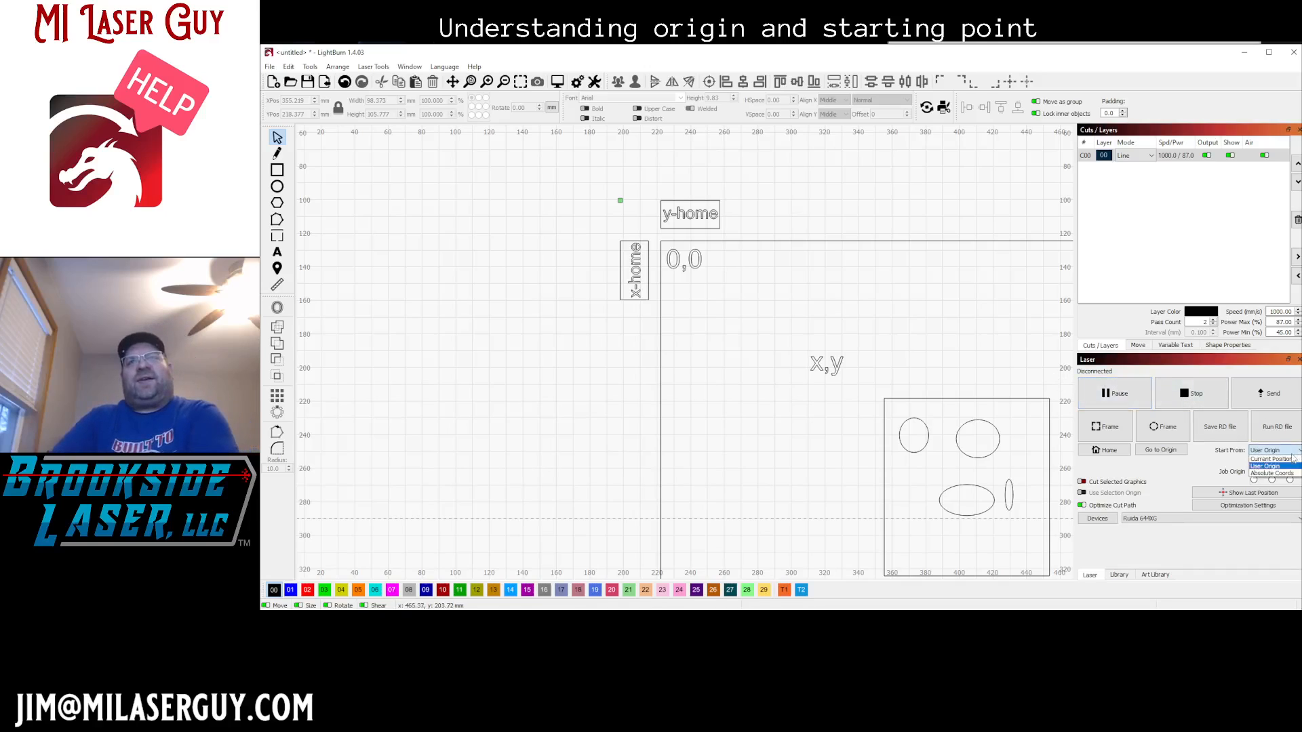
{"action": "left_click", "coordinate": [1272, 459]}
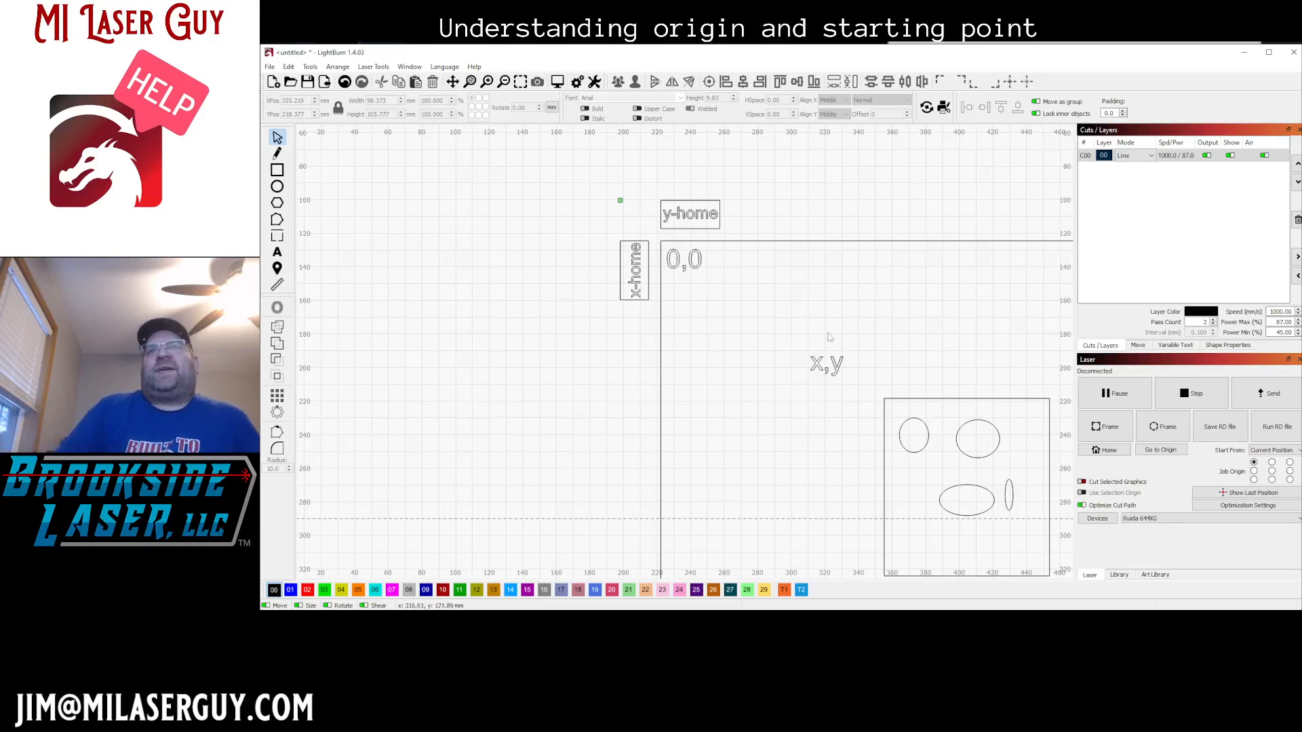
Set the Start From mode back to User Origin.
{"action": "left_click", "coordinate": [1272, 450]}
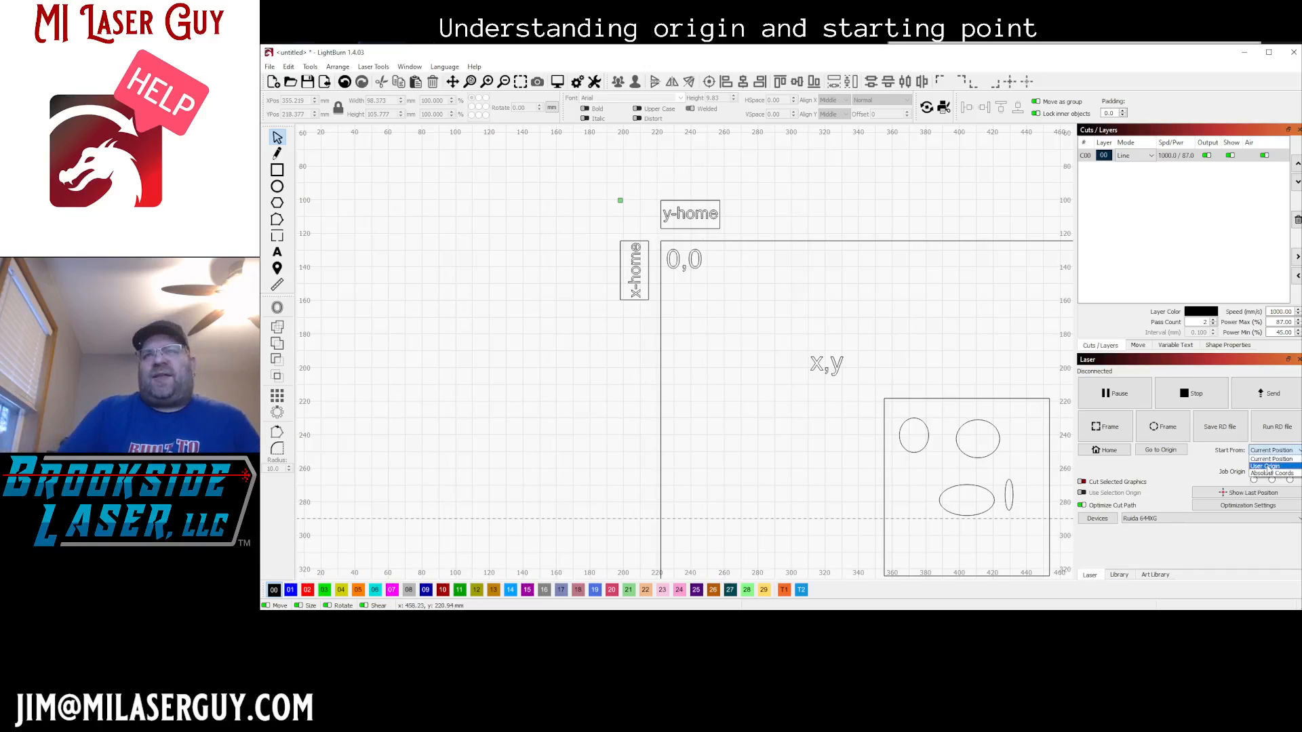
{"action": "left_click", "coordinate": [1272, 464]}
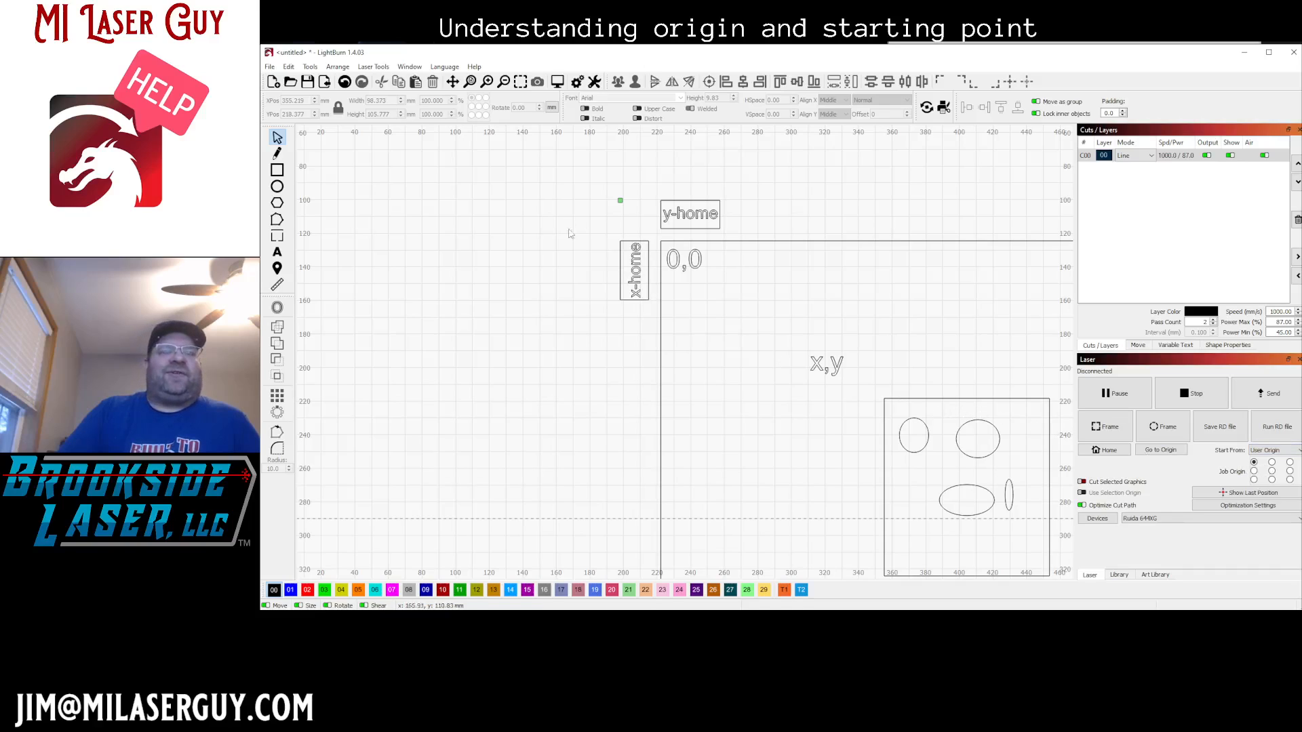
{"action": "scroll", "coordinate": [679, 290], "scroll_direction": "down", "scroll_amount": 1}
{"action": "scroll", "coordinate": [692, 297], "scroll_direction": "down", "scroll_amount": 1}
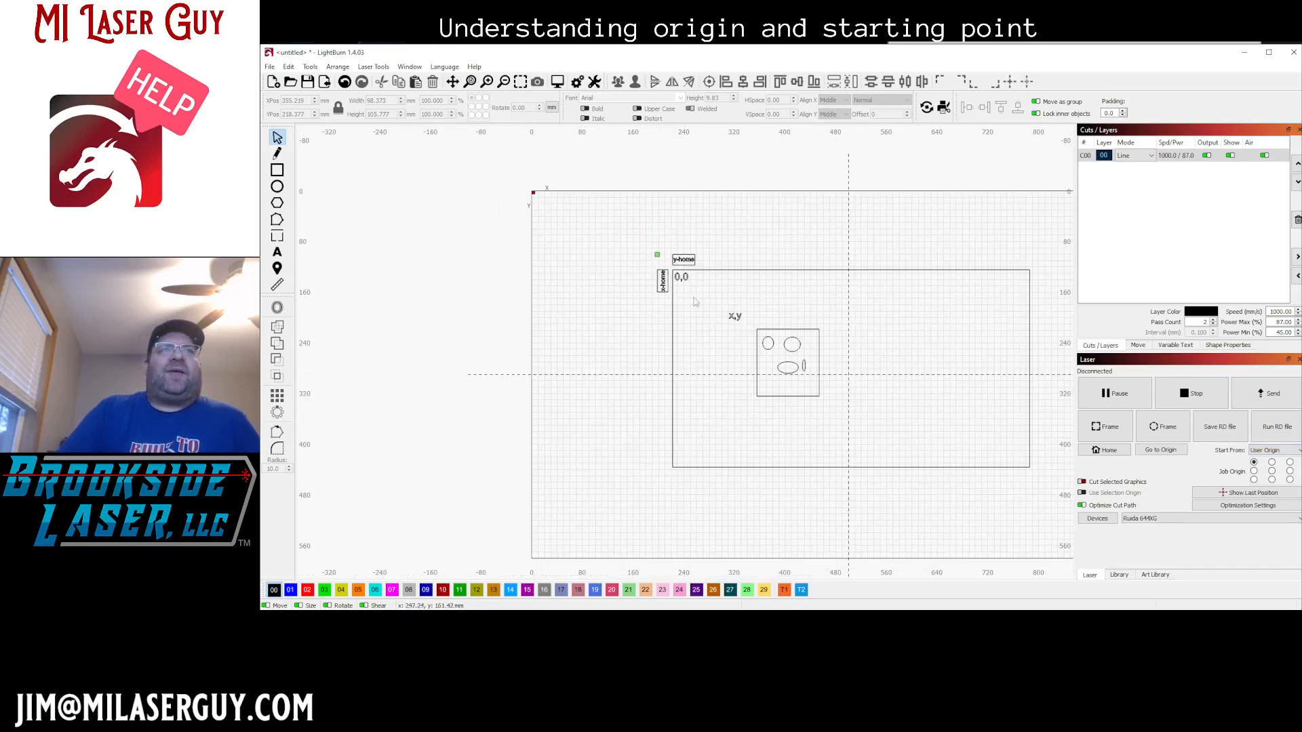